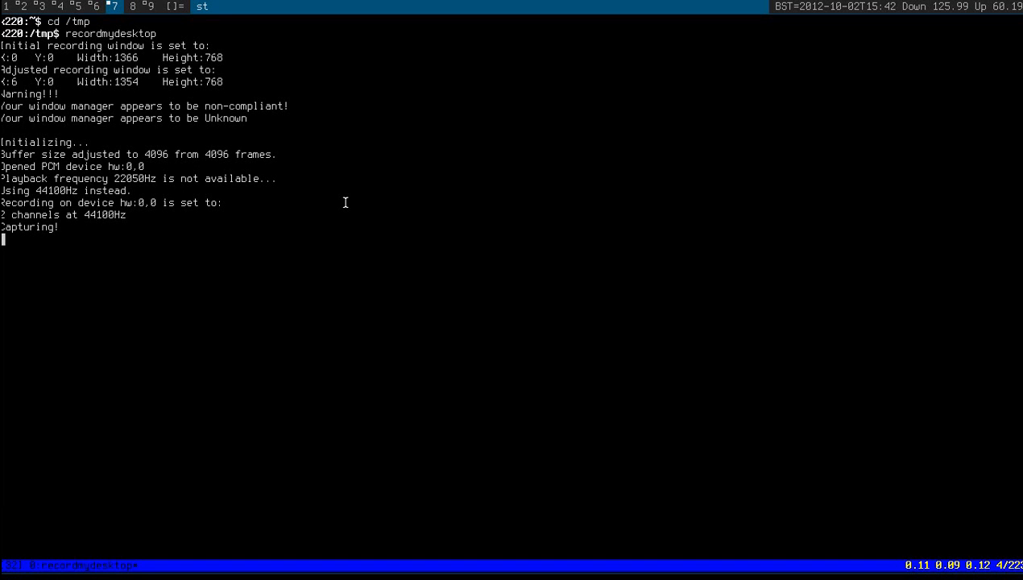
- Switch to dwm tag 6, run tig on the chroot repository and quit back to the shell
key("super+6")
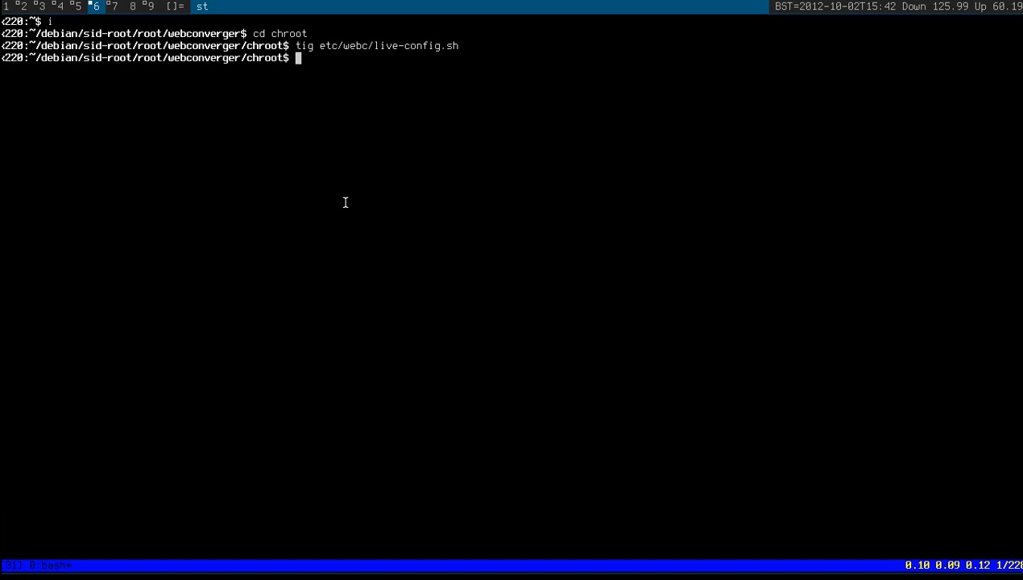
type("tig")
key("Return")
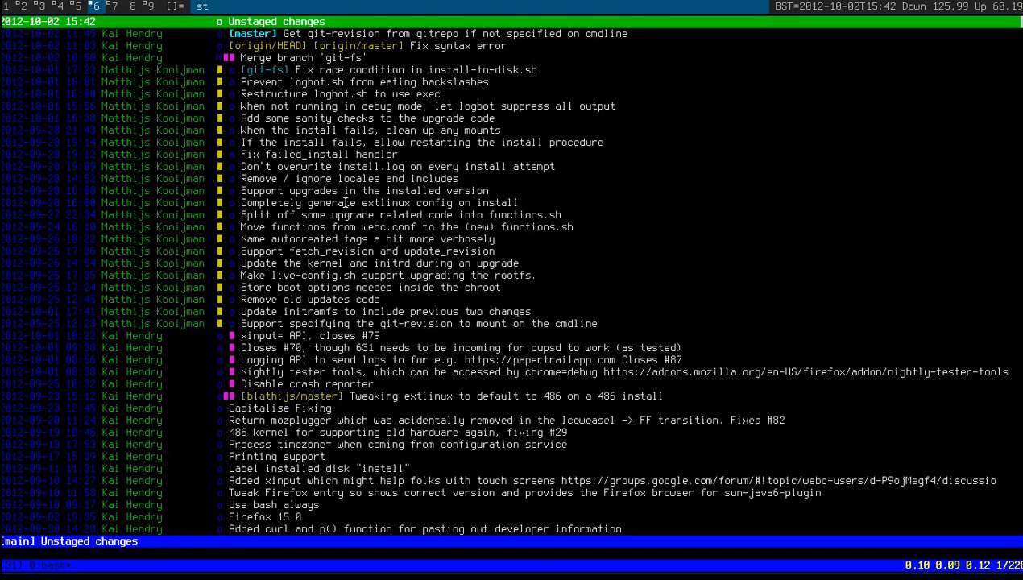
key("q")
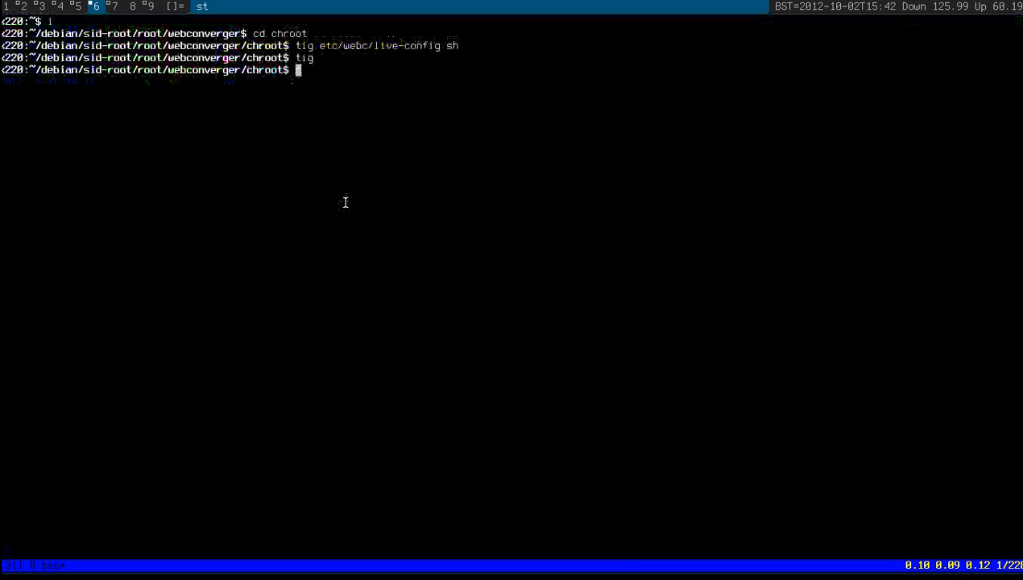
- Recall and run 'tig etc/webc/live-config.sh' from shell history
key("Up")
key("Up")
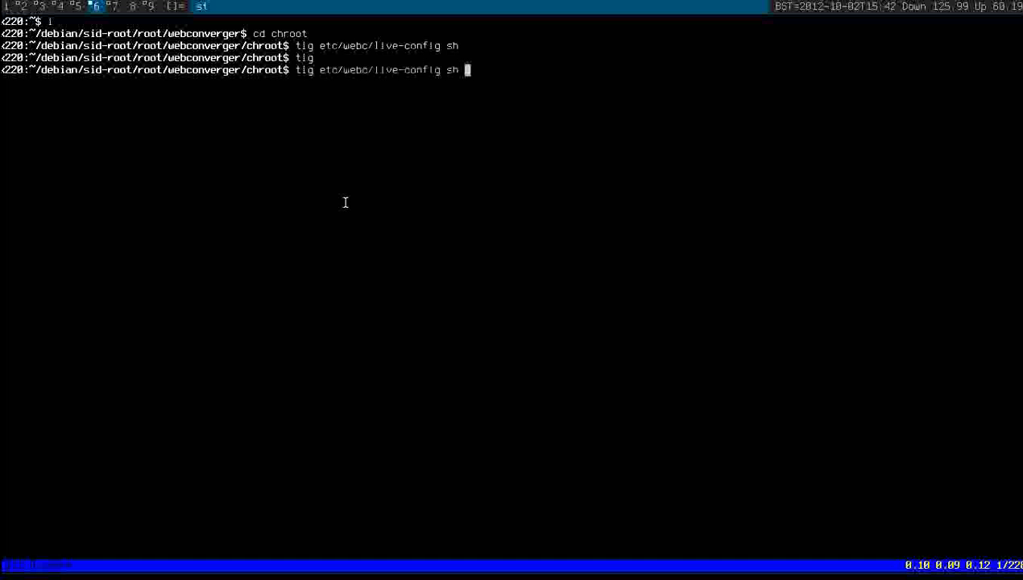
key("Left")
key("Left")
key("Left")
key("Left")
key("Left")
key("Left")
key("Left")
key("Left")
key("Left")
key("Left")
key("Left")
key("Left")
key("Right")
key("Right")
key("Right")
key("Right")
key("Right")
key("Right")
key("Right")
key("Return")
key("Return")
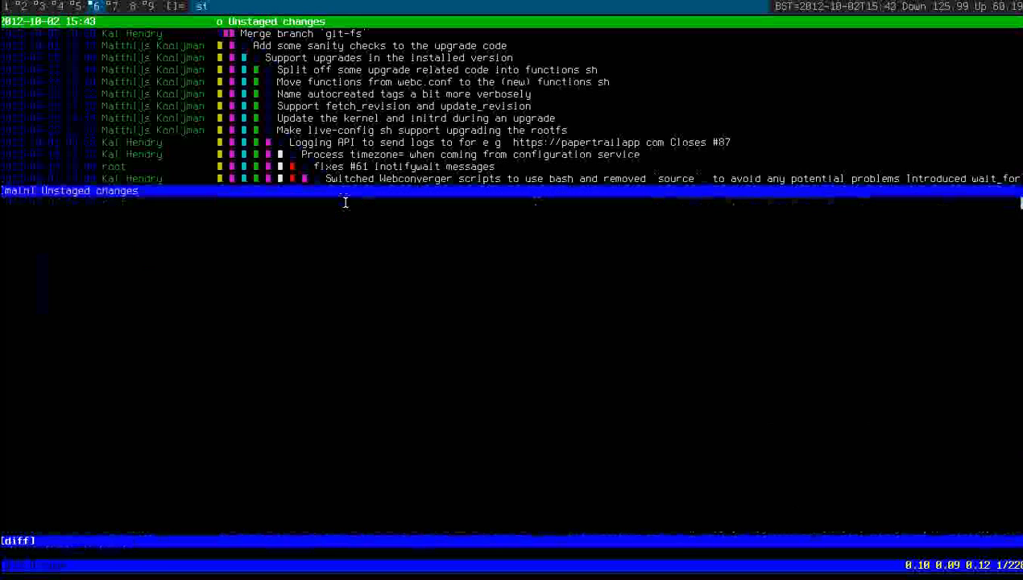
- Step down through live-config.sh commits to the logging-API diff, then show the keybinding quick reference
key("Down")
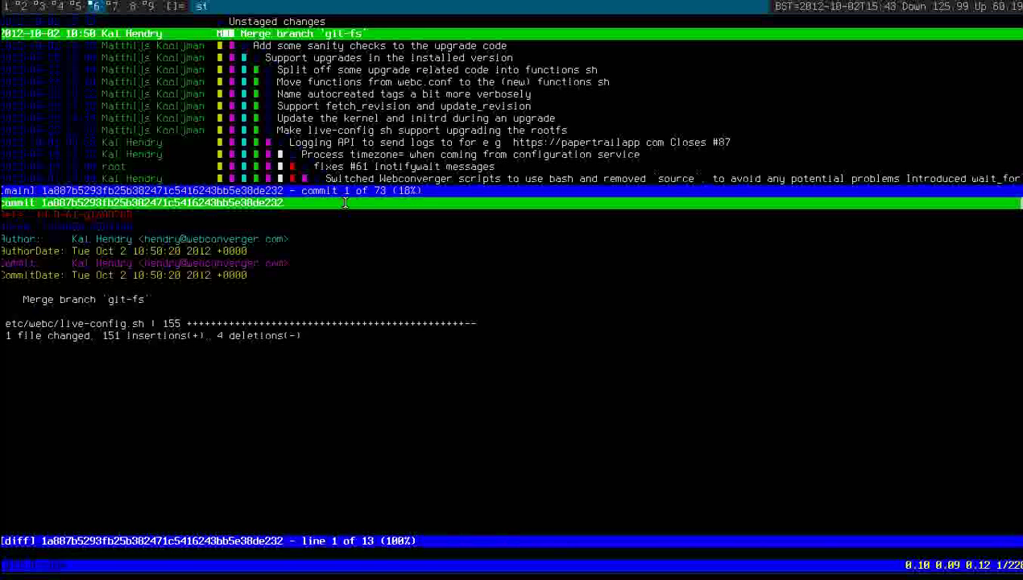
key("Down")
key("Down")
key("Down")
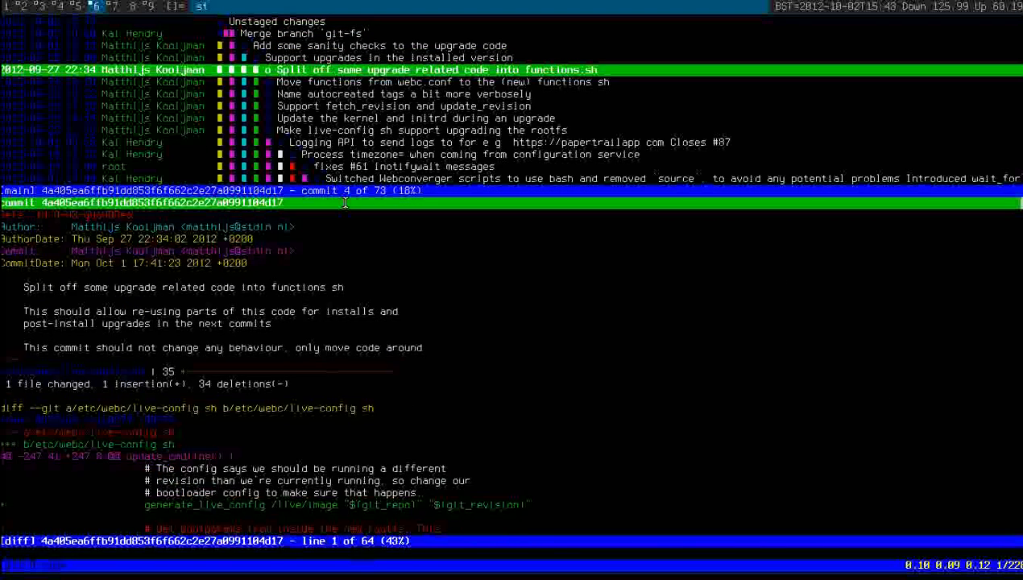
key("Down")
key("Down")
key("Down")
key("Down")
key("Down")
key("Down")
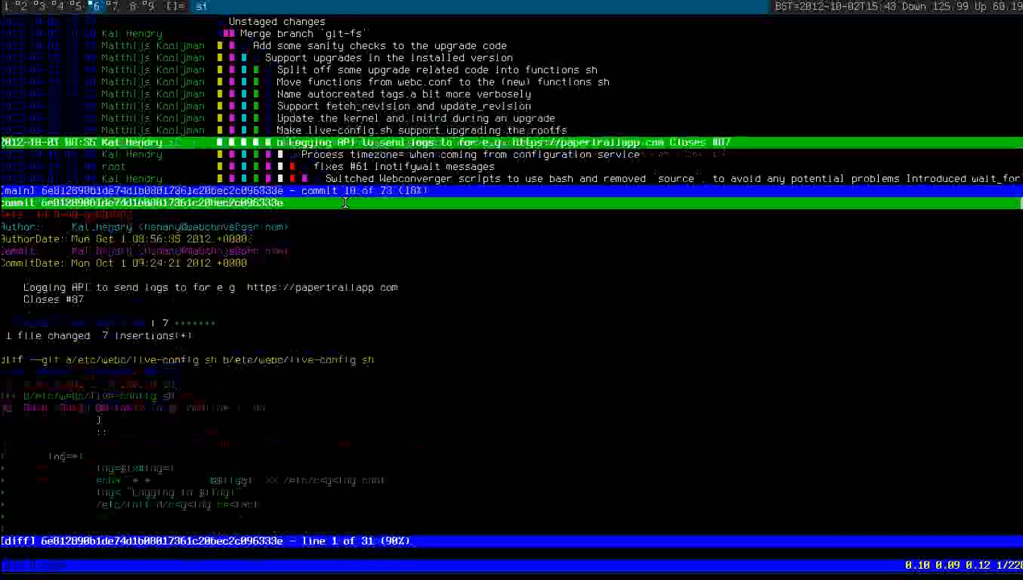
key("Down")
key("Down")
key("Down")
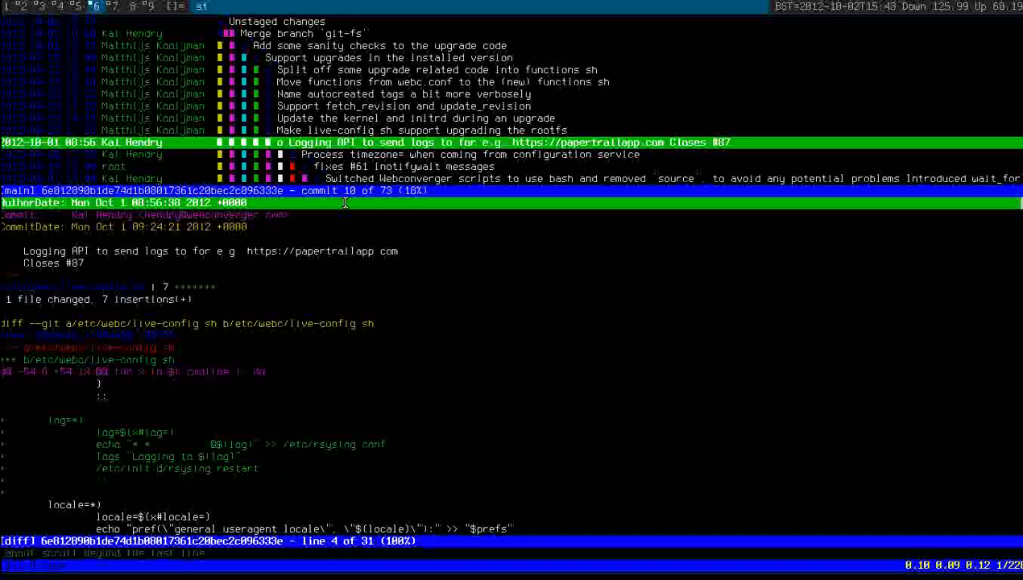
key("h")
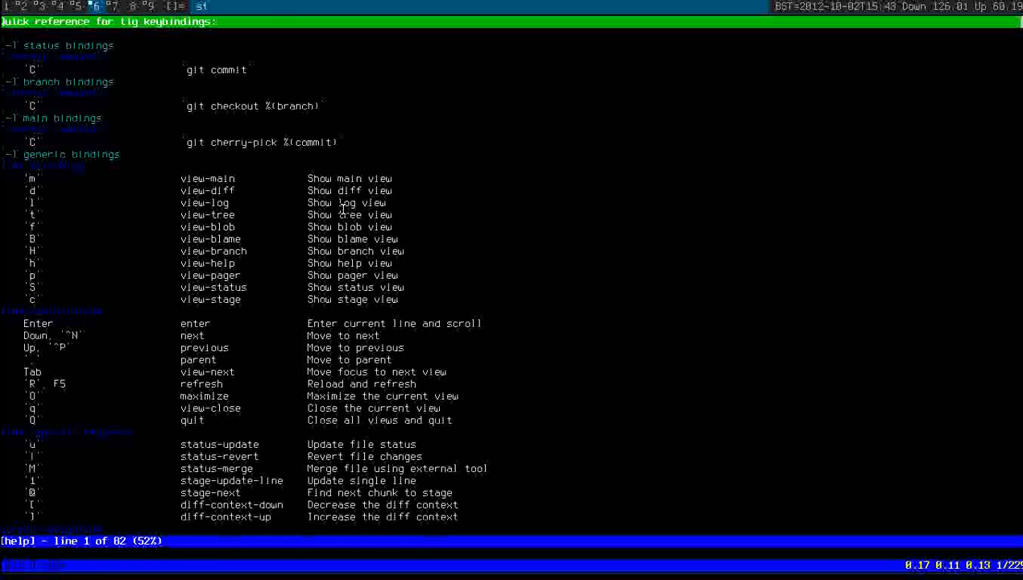
- Request the keybinding reference again while already in the help view
key("h")
- Close help and try blob view with f, which reports 'No file chosen'
key("q")
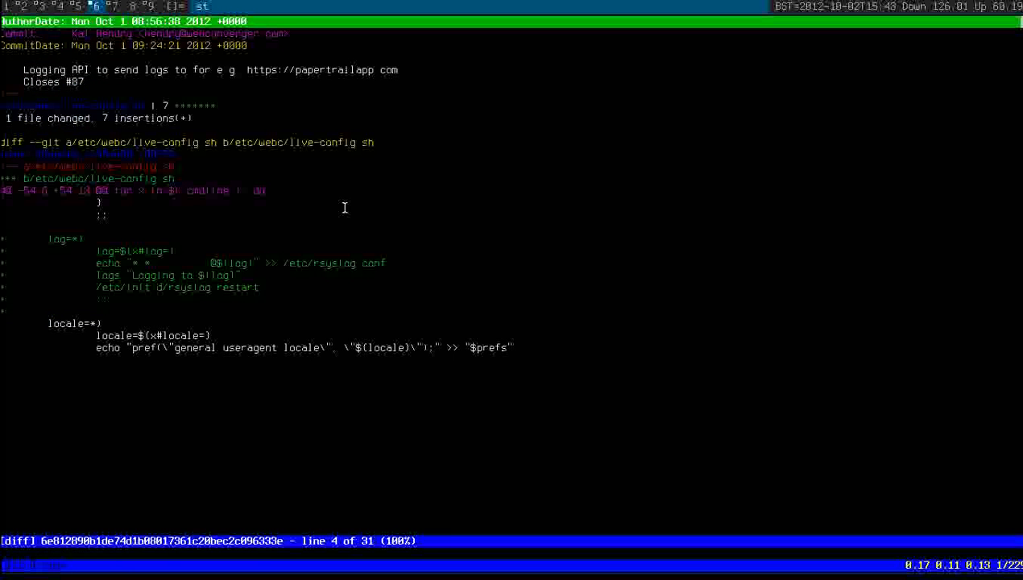
key("f")
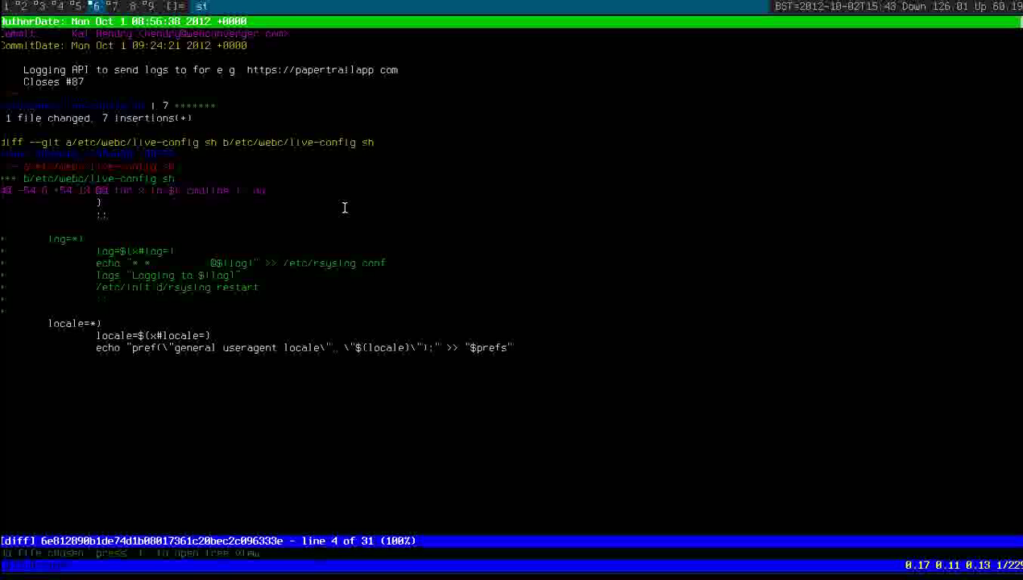
type("q")
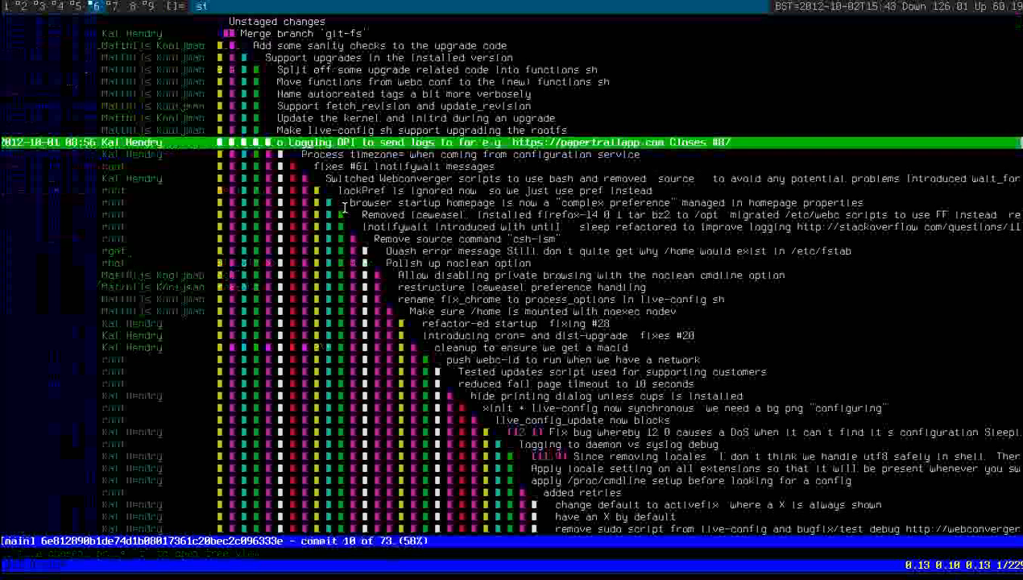
type("qt")
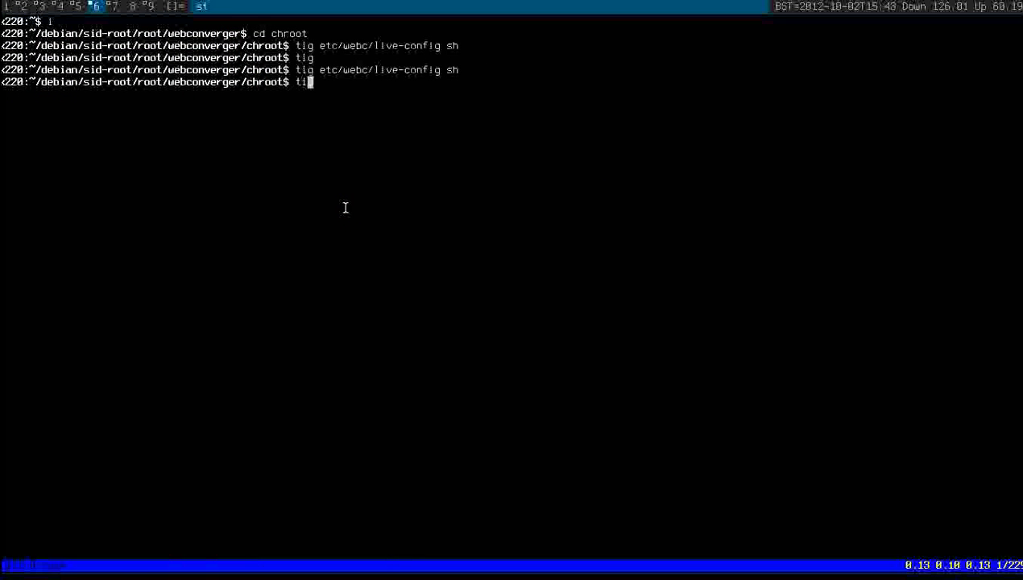
type("ig -v")
- Run 'tig -v', which reports tig version 1.0
key("Return")
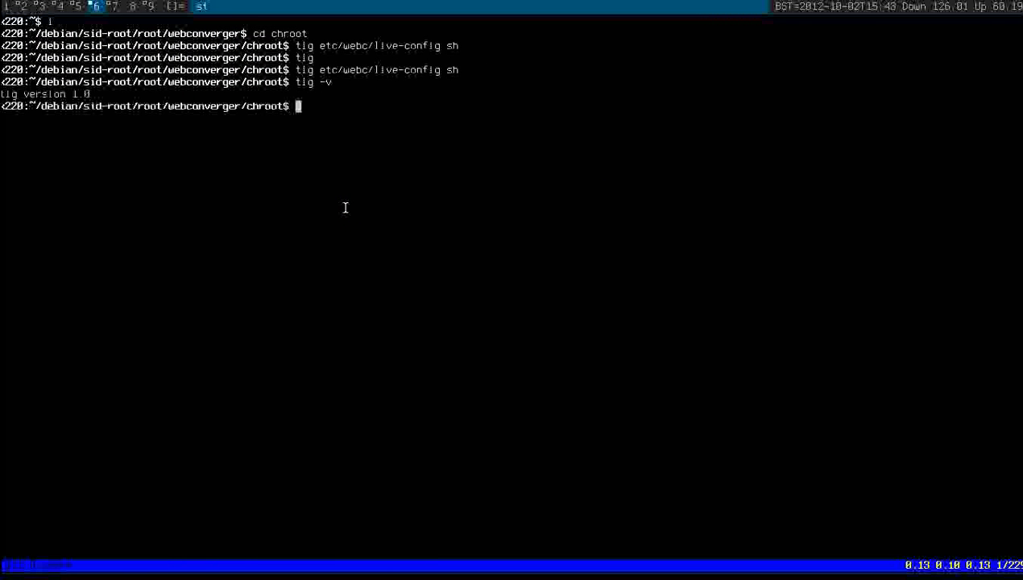